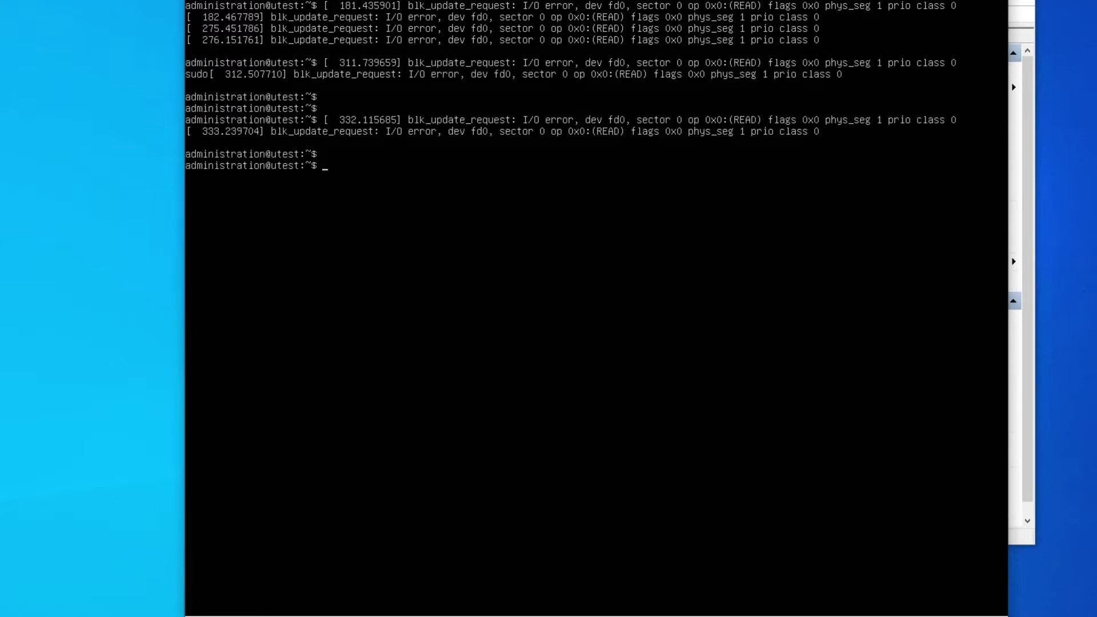
Refresh the package lists and upgrade the system packages with sudo apt-get update and upgrade
text(sudo uapt-get update)
key(Return)
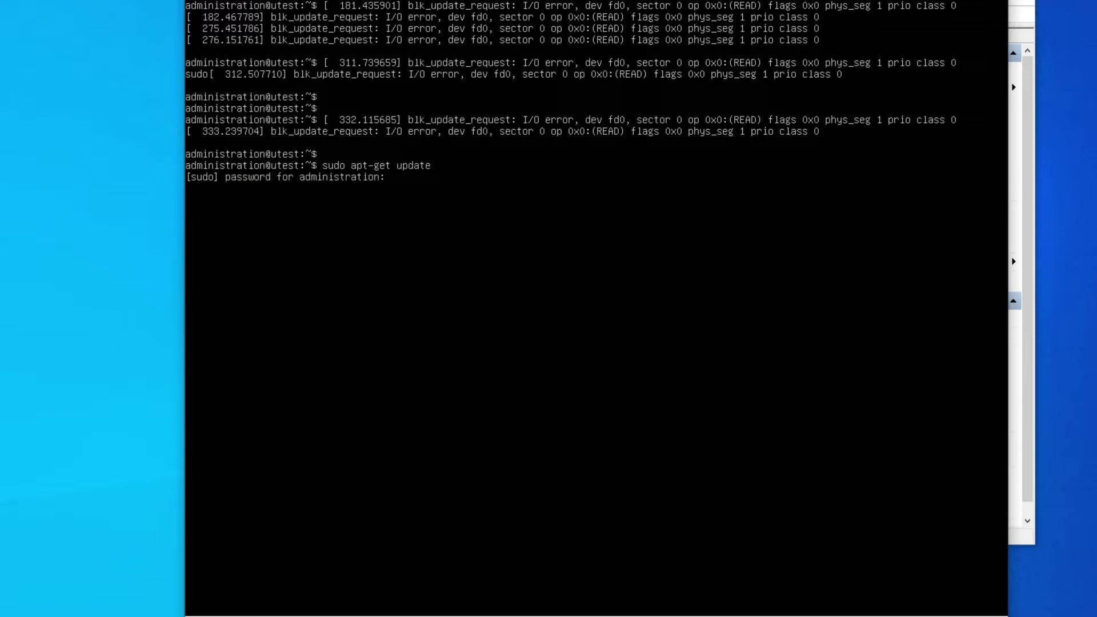
text(suod)
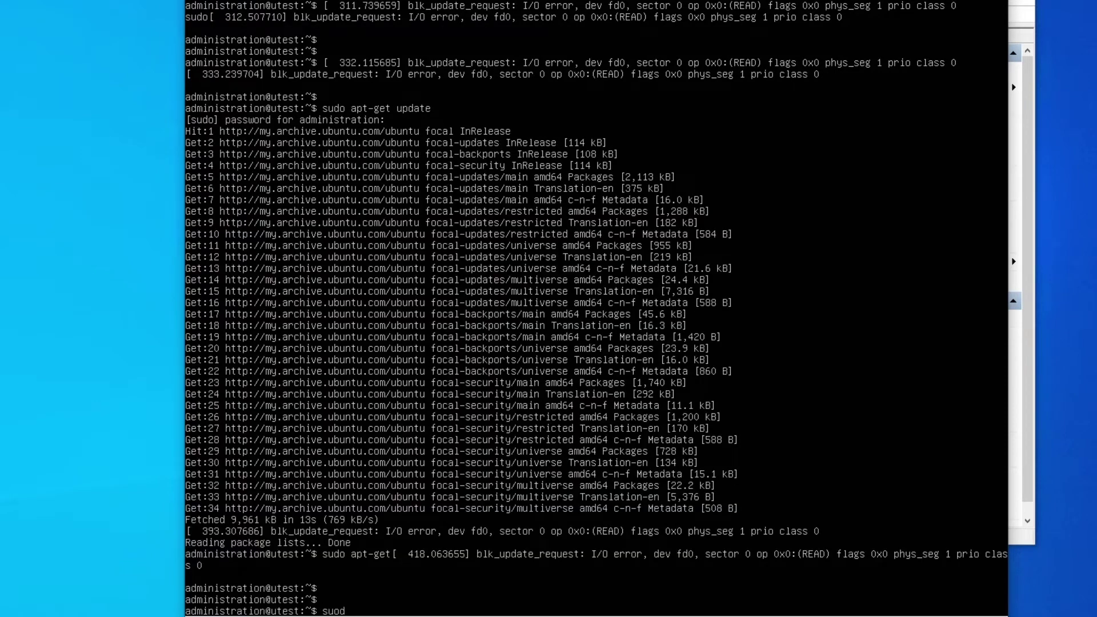
key(BackSpace)
key(BackSpace)
text(do apt-get upgrade)
key(Return)
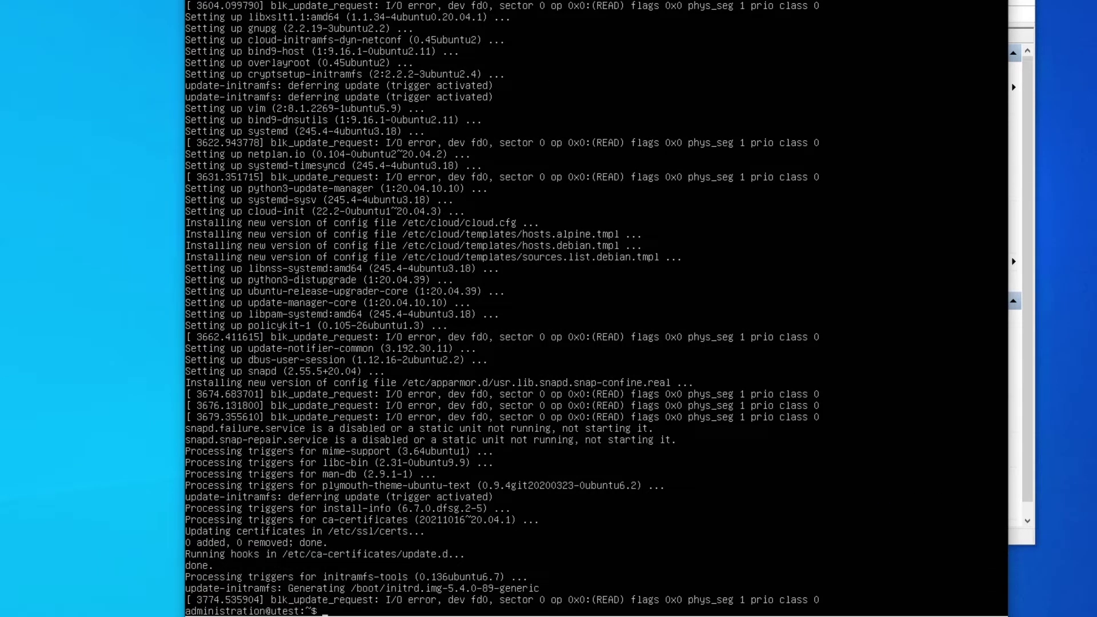
text(sudo nextcloud.enable-https self)
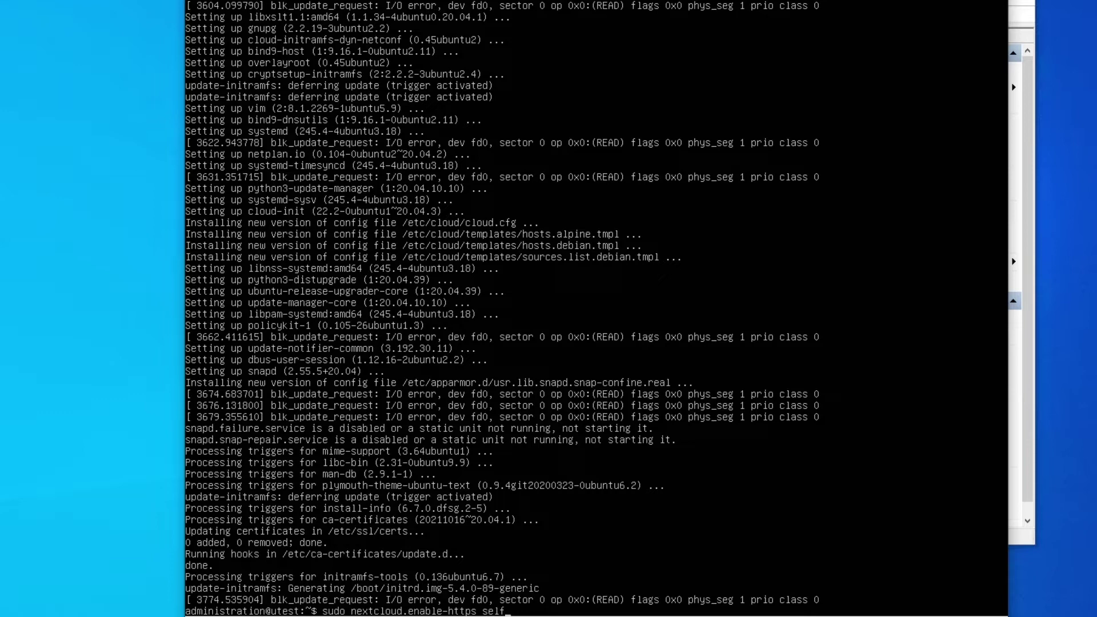
Enable Nextcloud's self-signed HTTPS certificate and allow TCP ports 80 and 443 through ufw
text(-signed)
key(Return)
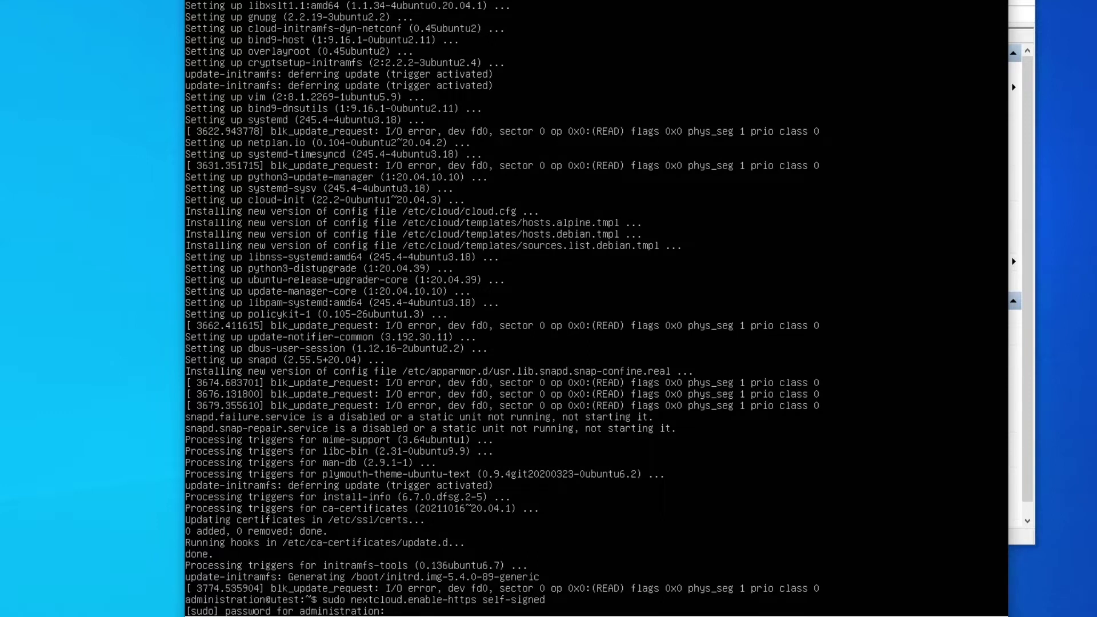
key(Return)
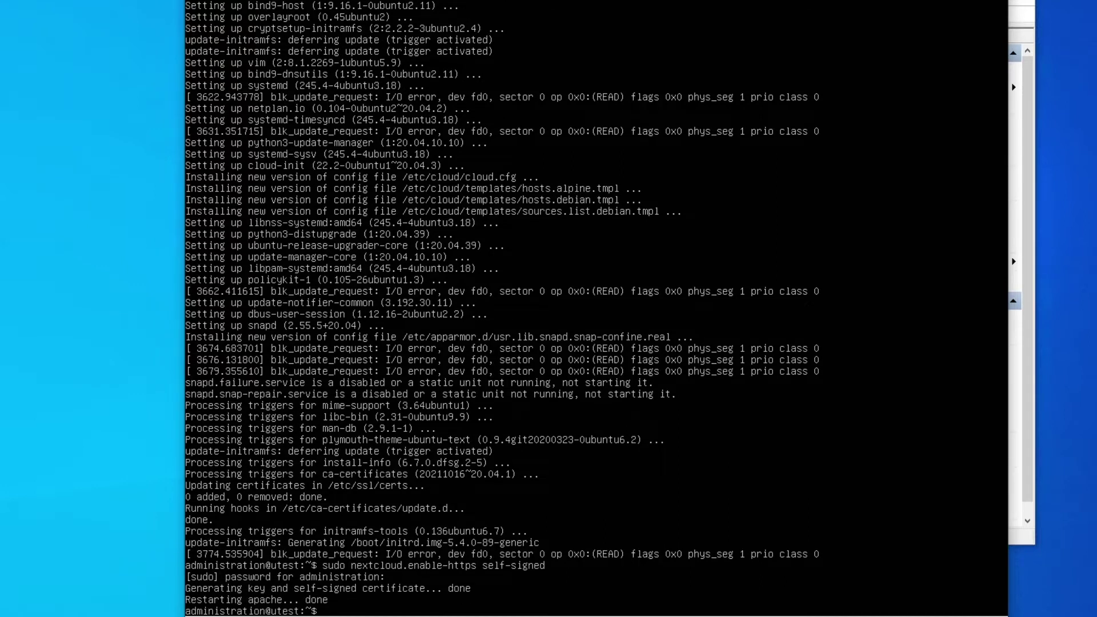
text(sudo ufw allow 80,443/tcp)
key(Return)
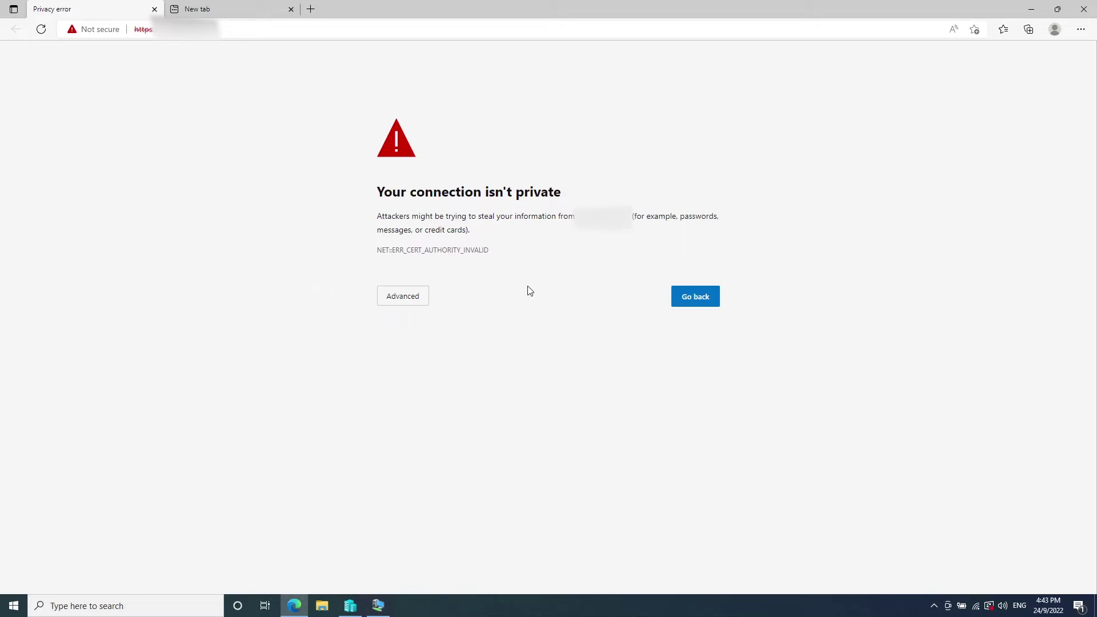
Bypass Edge's untrusted-certificate warning to reach the Nextcloud login page over HTTPS
click(404, 296)
click(455, 385)
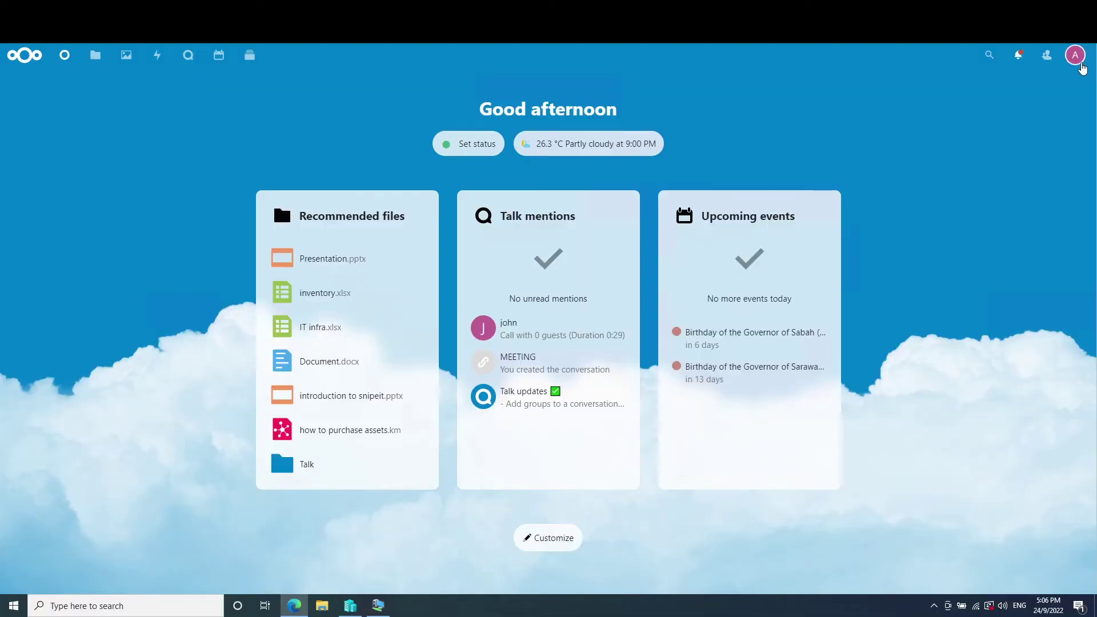
Disable certificate verification in Nextcloud's ONLYOFFICE admin settings and save
click(1076, 57)
click(1049, 130)
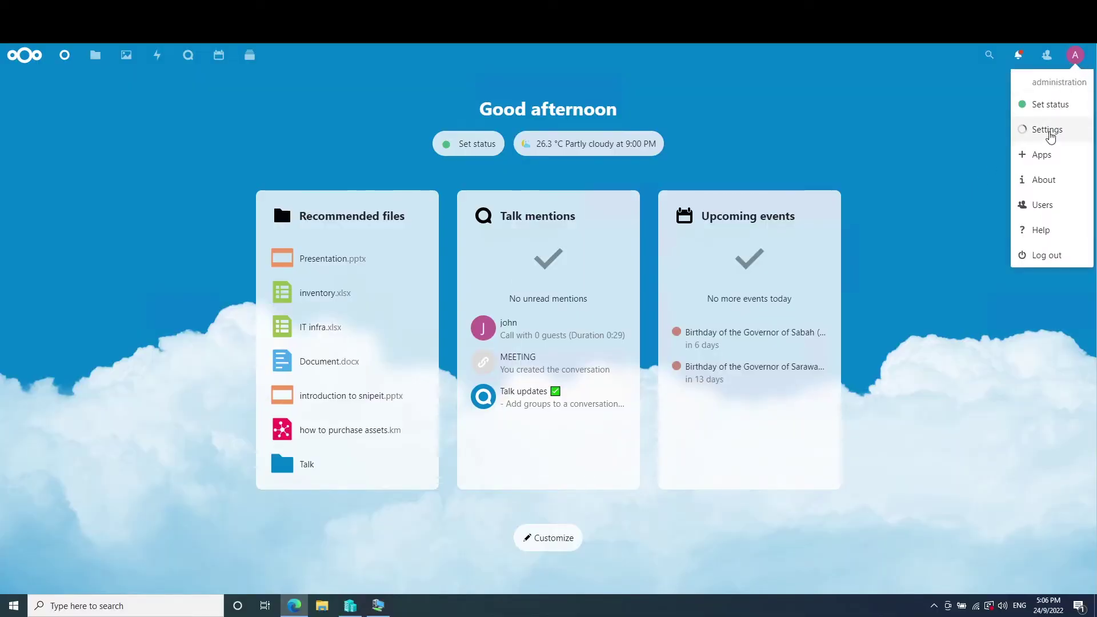
scroll(109, 298, down, 2)
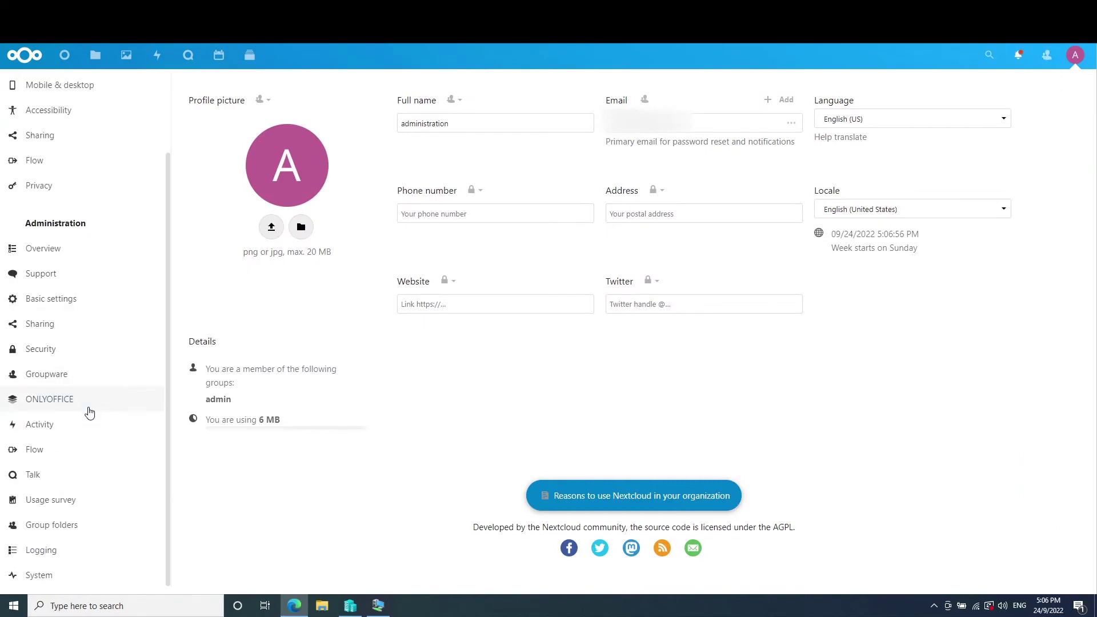
click(49, 399)
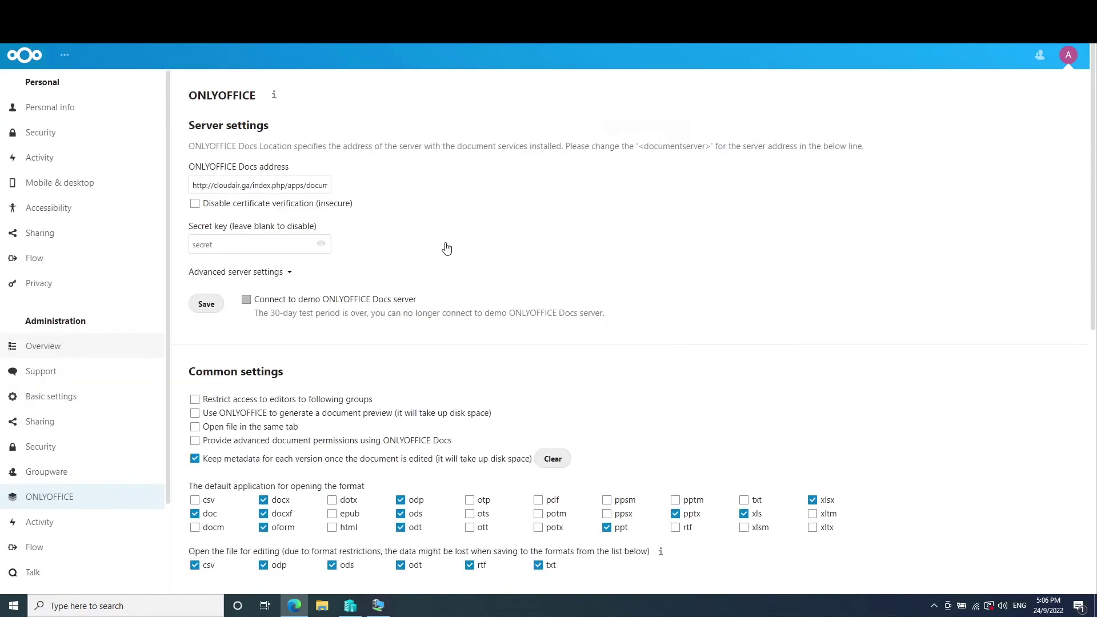
click(246, 211)
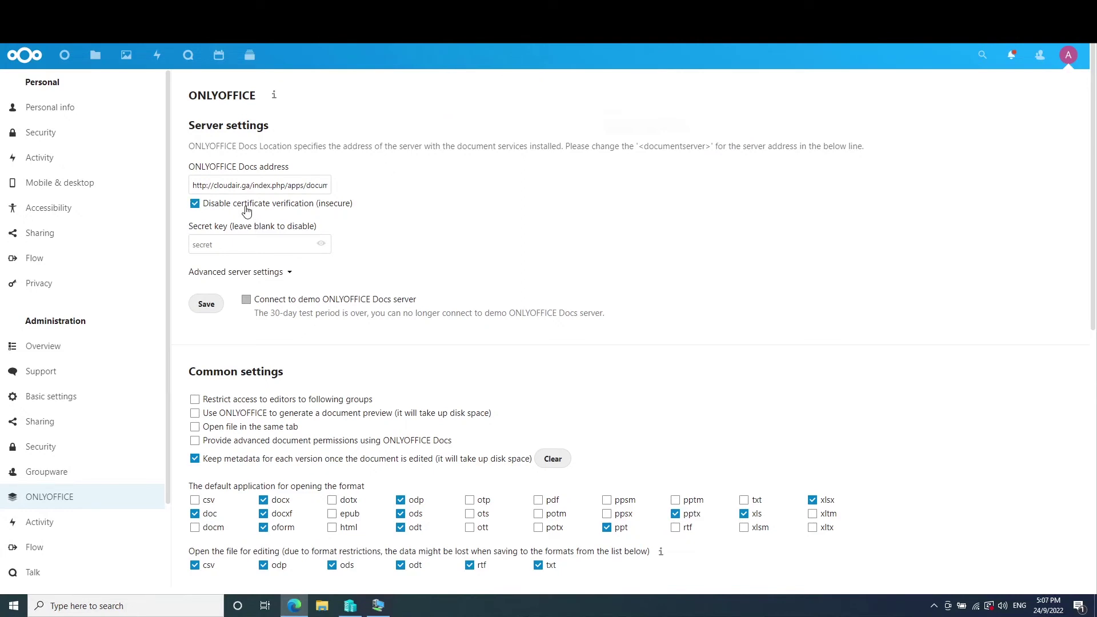
key(Return)
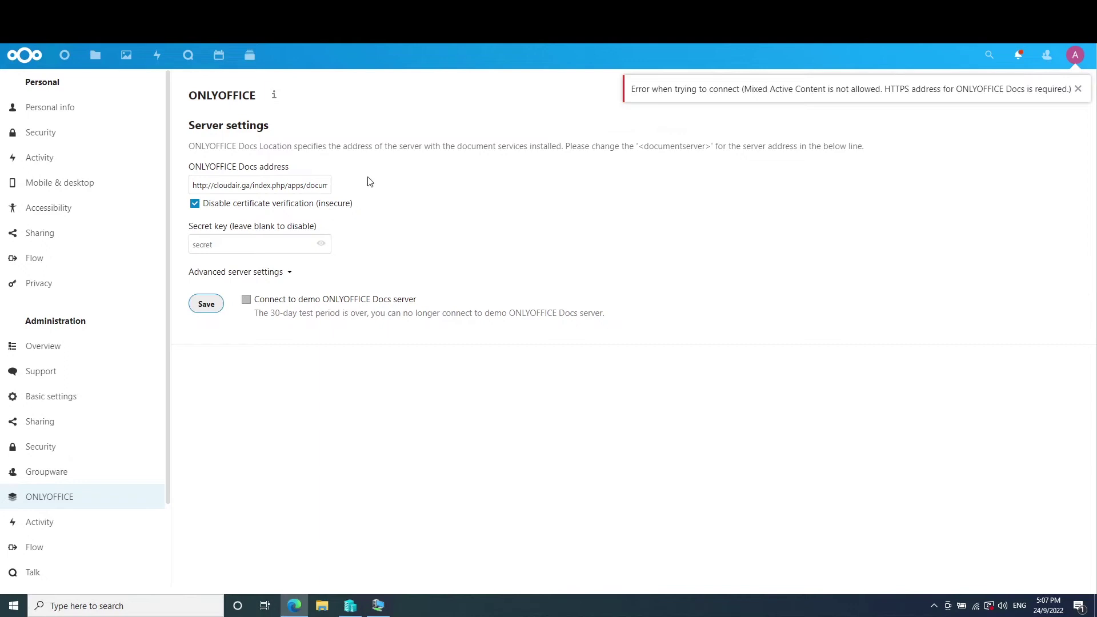
click(219, 179)
click(207, 187)
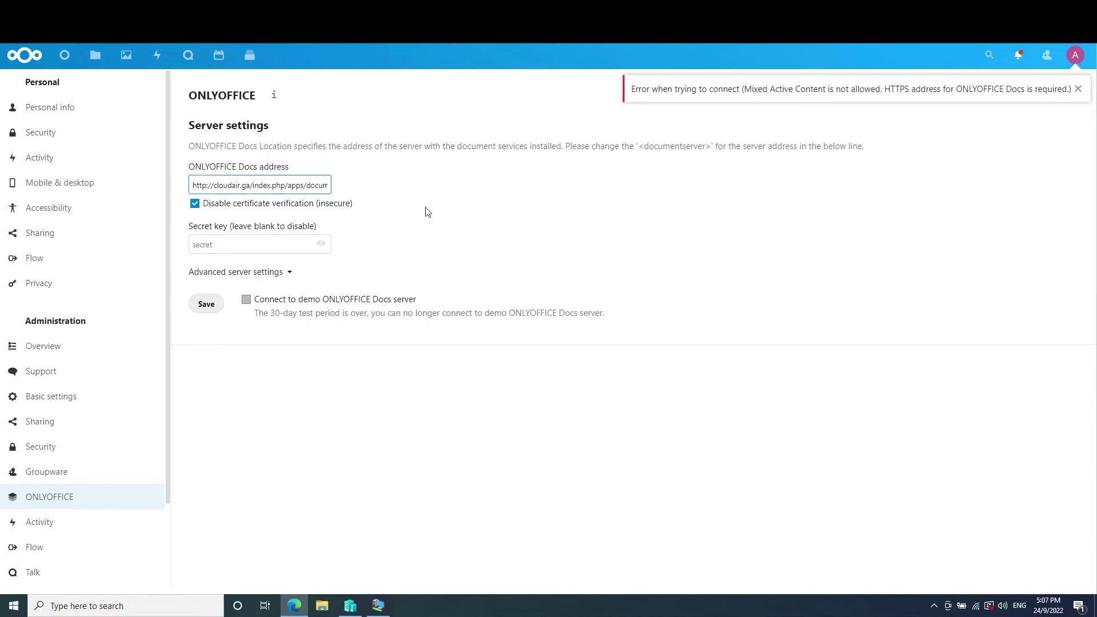
text(s)
drag(252, 186, 218, 193)
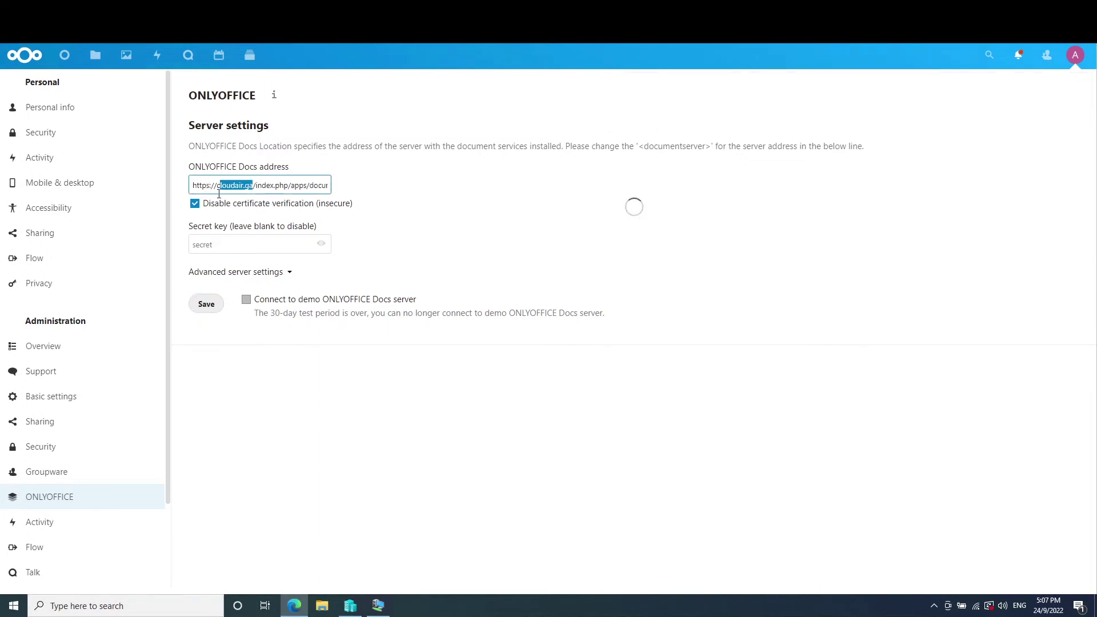
key(ctrl+v)
click(207, 308)
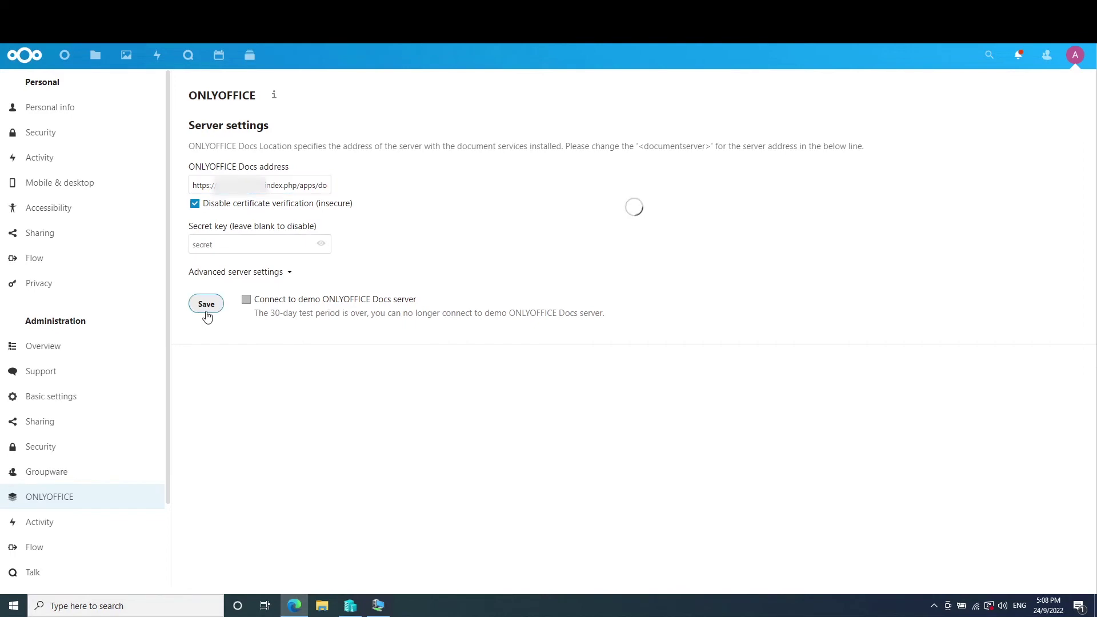
click(206, 309)
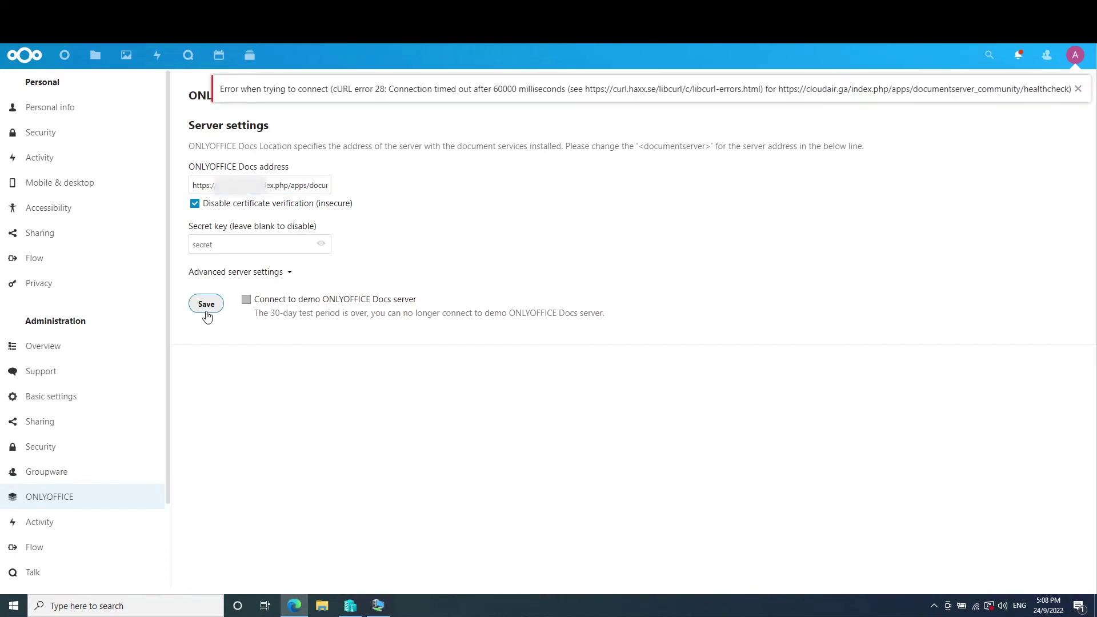
Create a new text document named New document.docx in Files
click(96, 55)
click(219, 83)
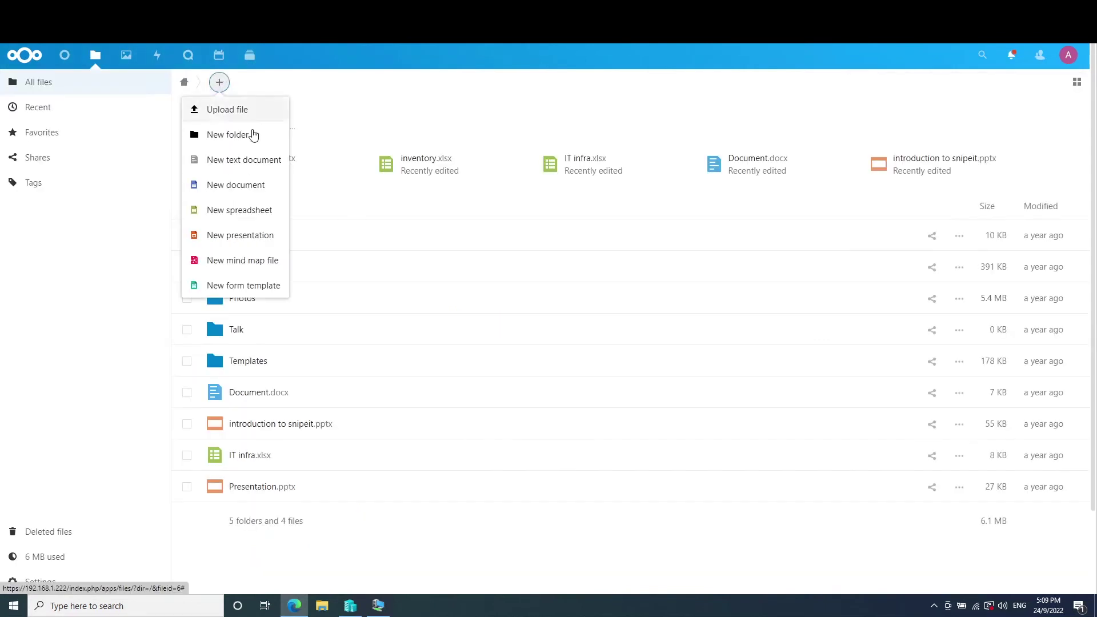
click(258, 185)
click(289, 184)
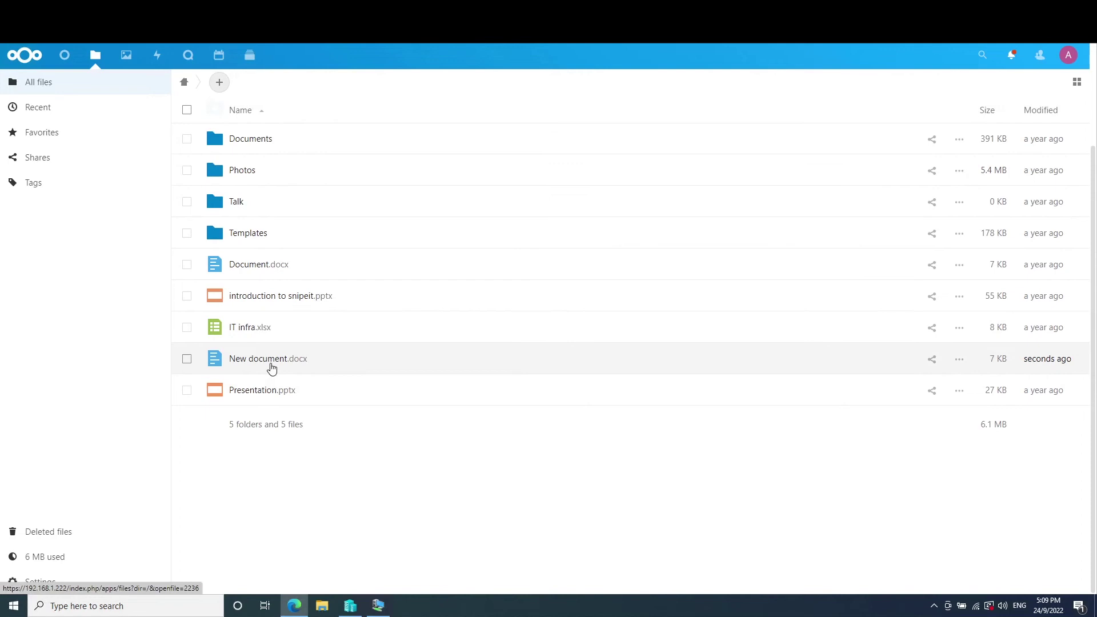
Open New document.docx in ONLYOFFICE and type some test text
mouse_move(1041, 366)
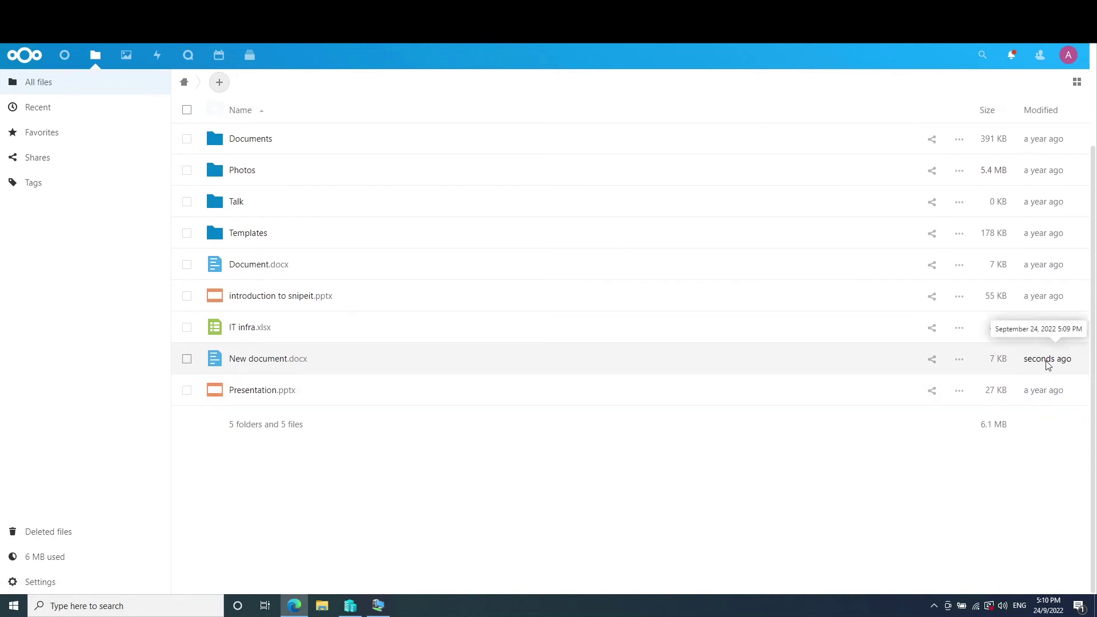
click(284, 360)
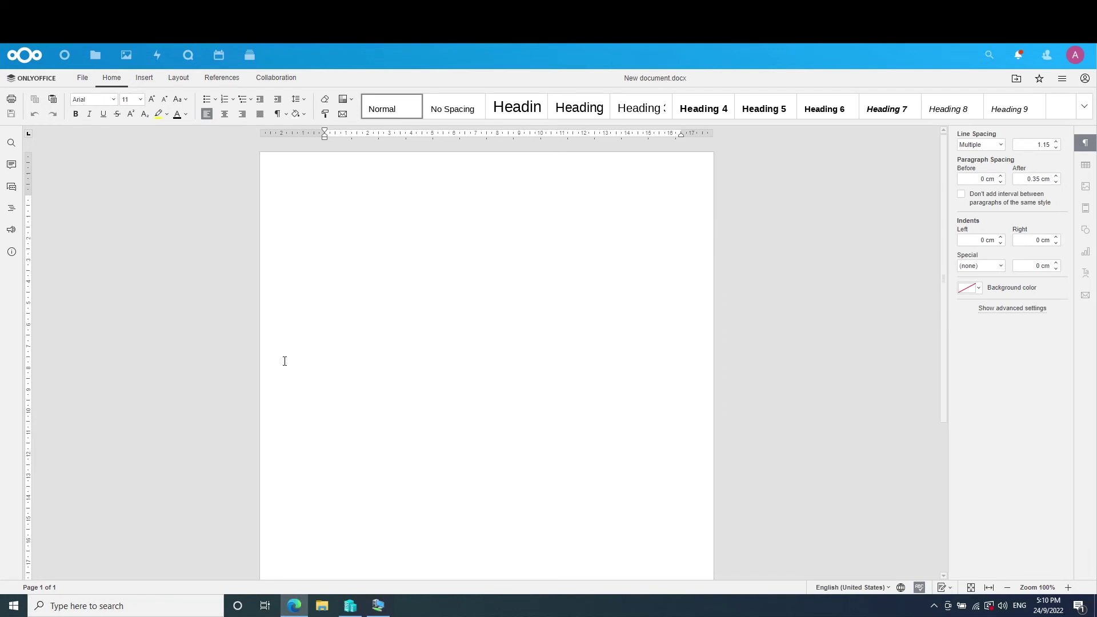
text(vxcvcvxvxcvxc)
click(189, 56)
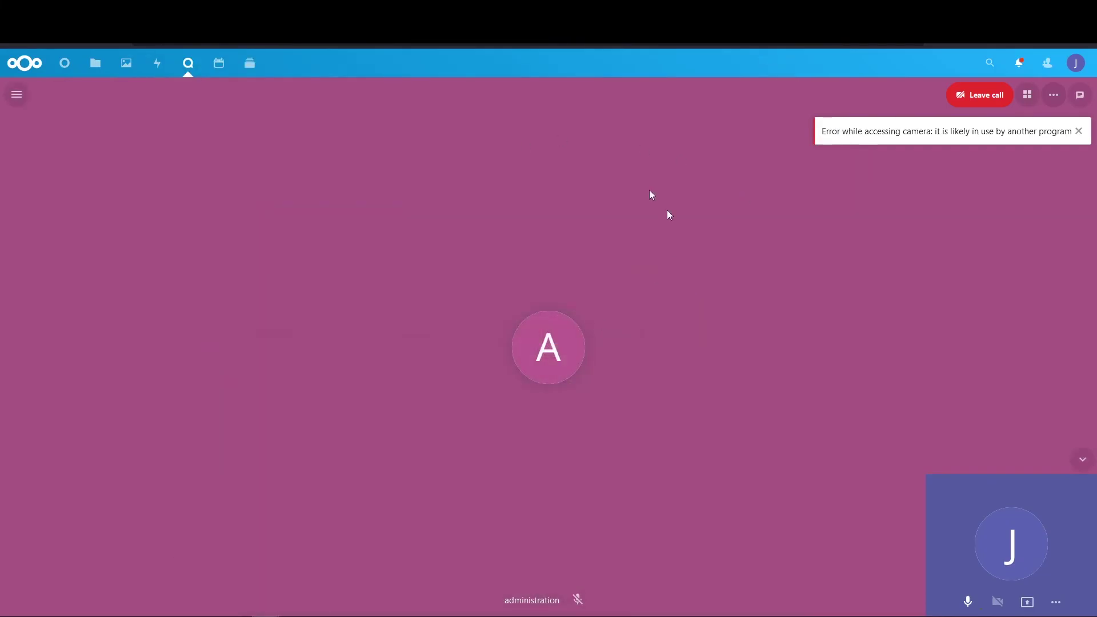
Check the site's permissions panel to confirm the microphone is allowed temporarily
click(181, 44)
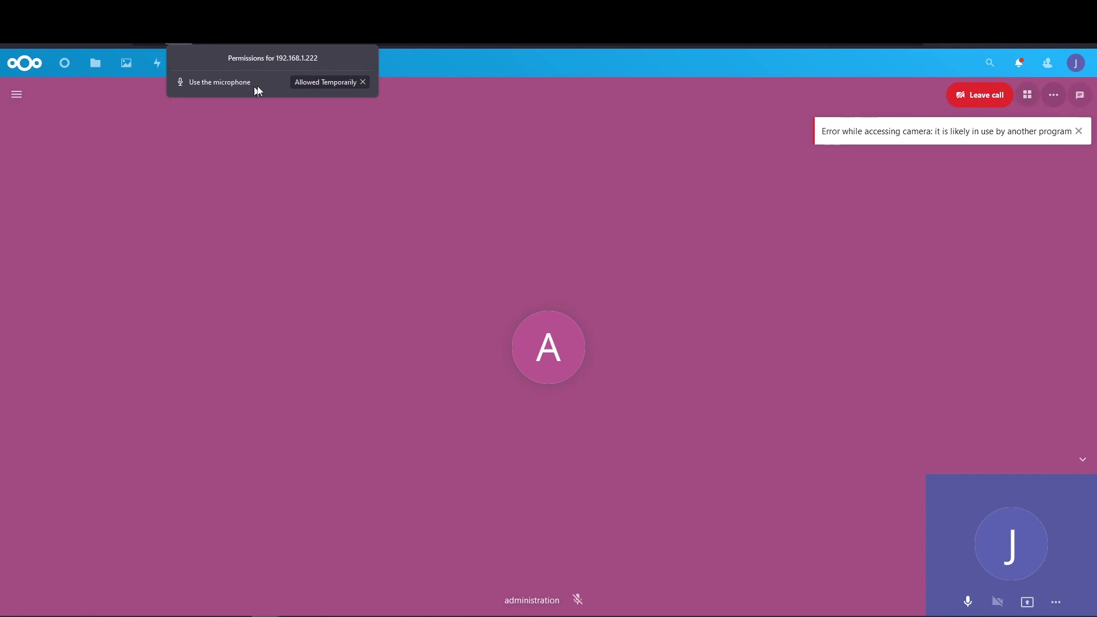